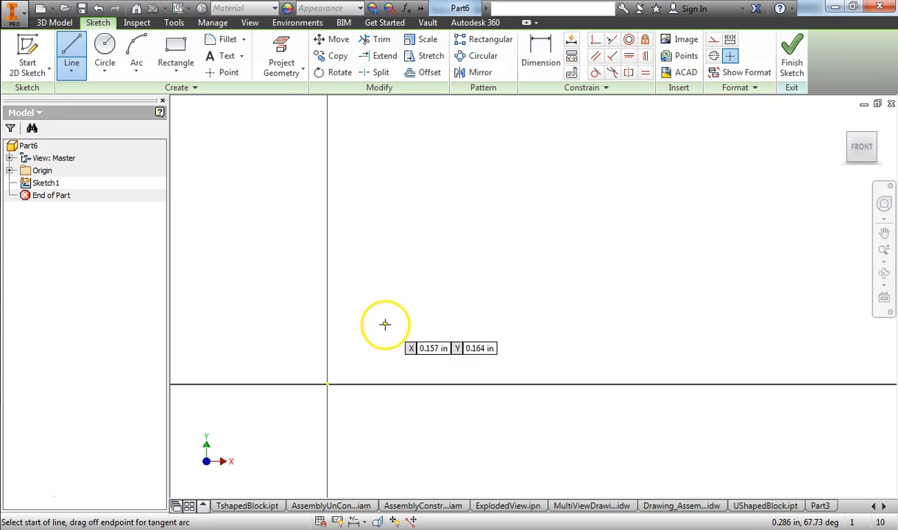
Sketch a closed seven-sided line profile above the origin, with a vertical left side and a horizontal upper edge about 0.41 in long
left_click(385, 328)
left_click(385, 192)
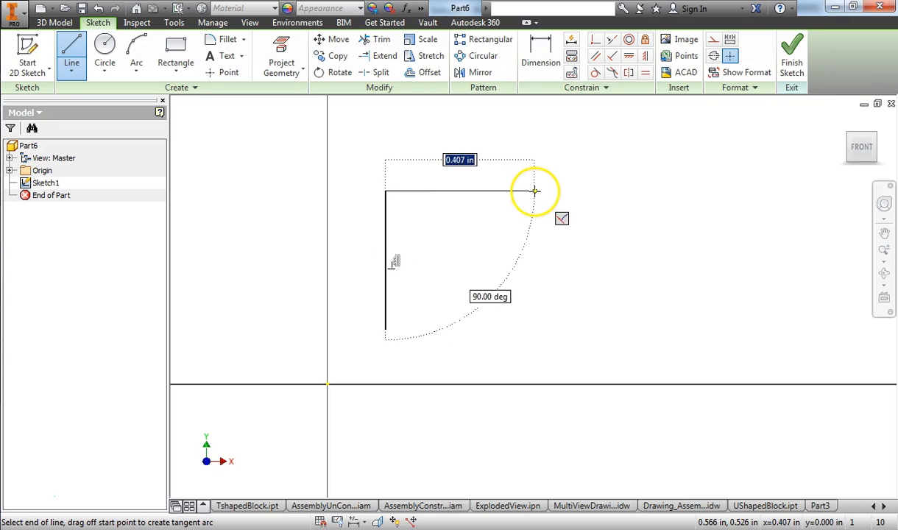
left_click(535, 191)
left_click(612, 125)
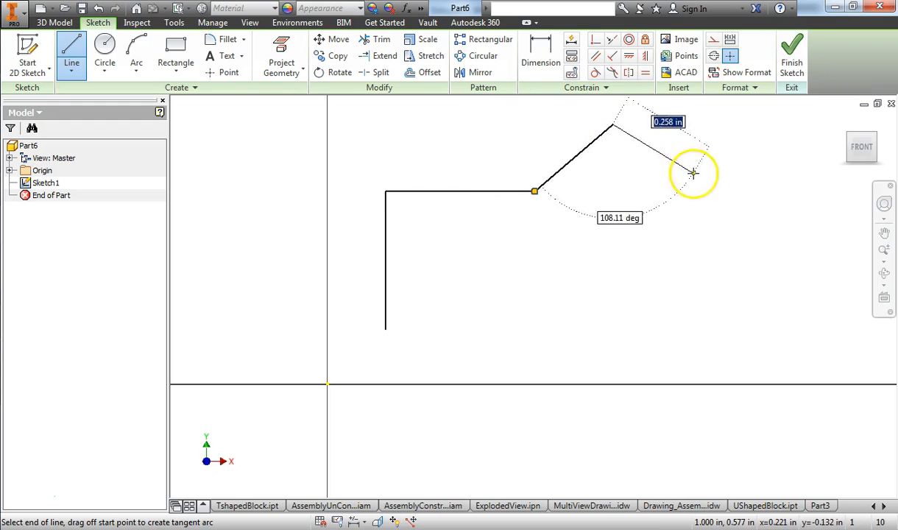
left_click(707, 191)
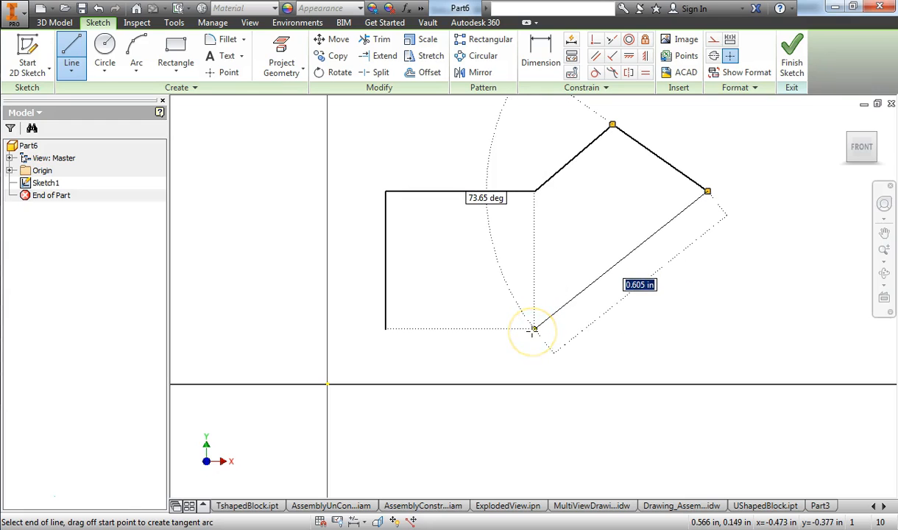
left_click(533, 328)
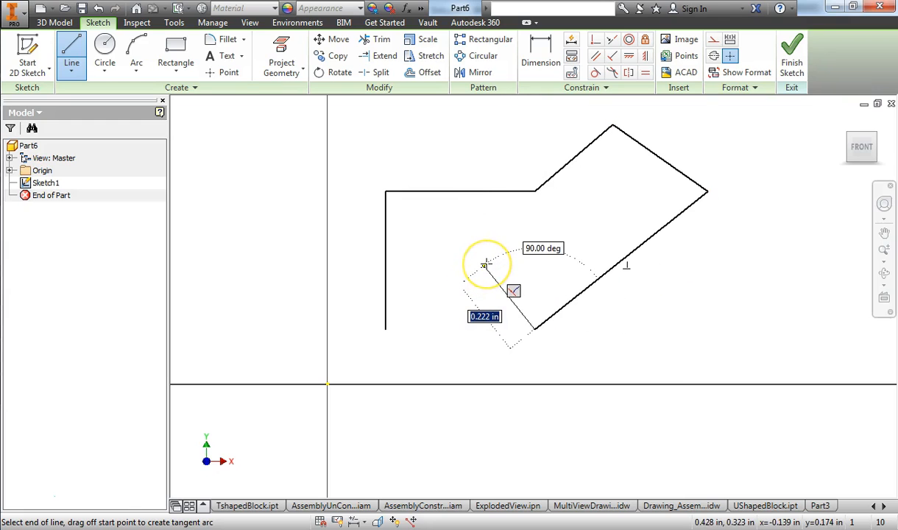
left_click(484, 266)
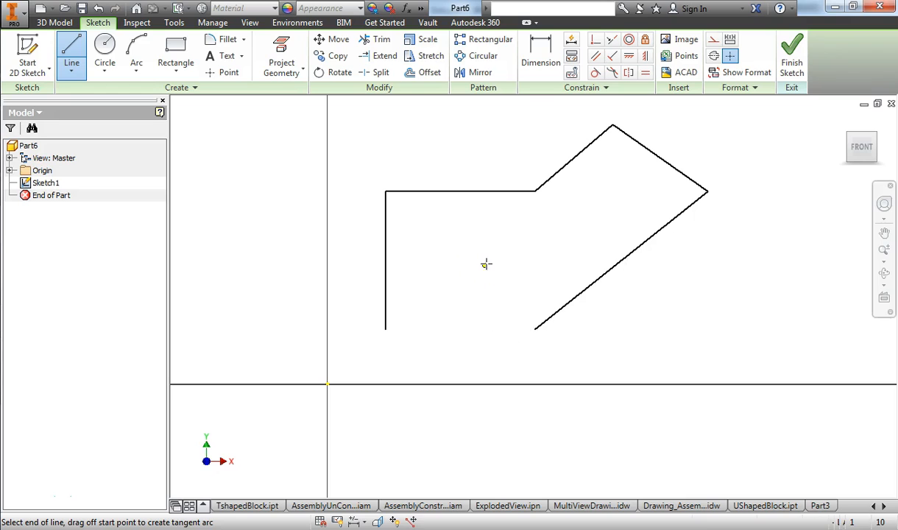
left_click(385, 329)
right_click(478, 331)
left_click(503, 332)
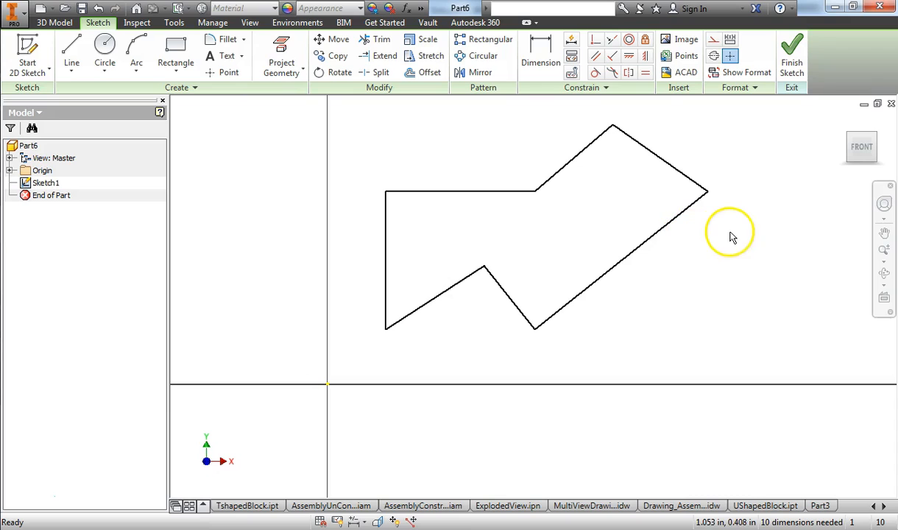
Shift the profile's upper horizontal edge slightly upward to test how the sketch moves
middle_click_drag(741, 235, 714, 273)
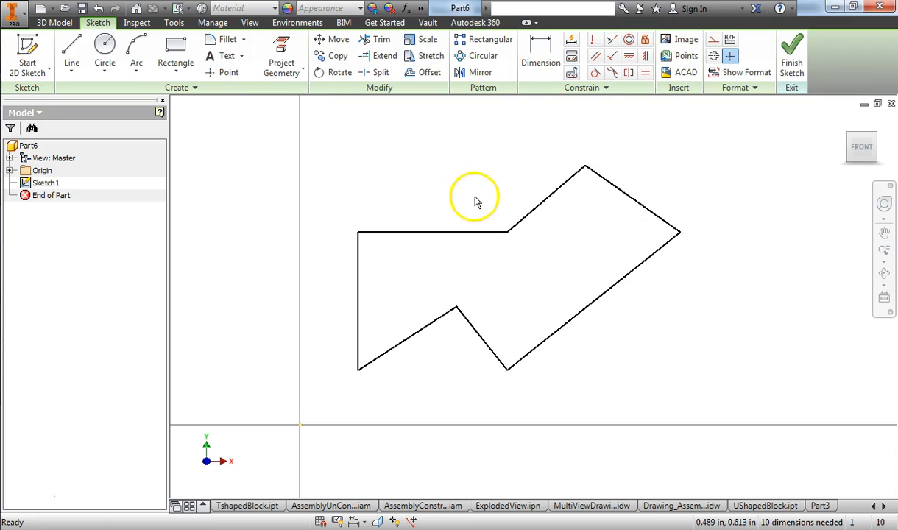
left_click_drag(489, 242, 486, 229)
left_click(491, 256)
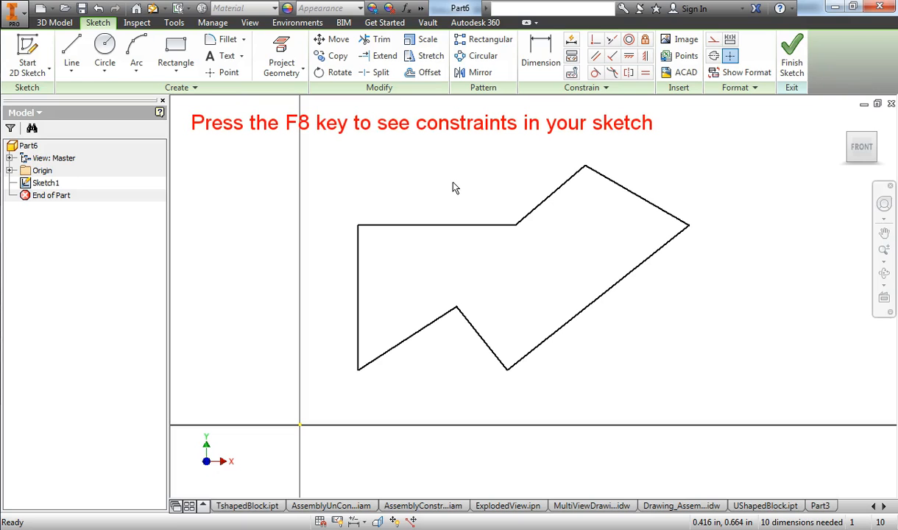
Show all sketch constraints, hide them, and show them again
key("F8")
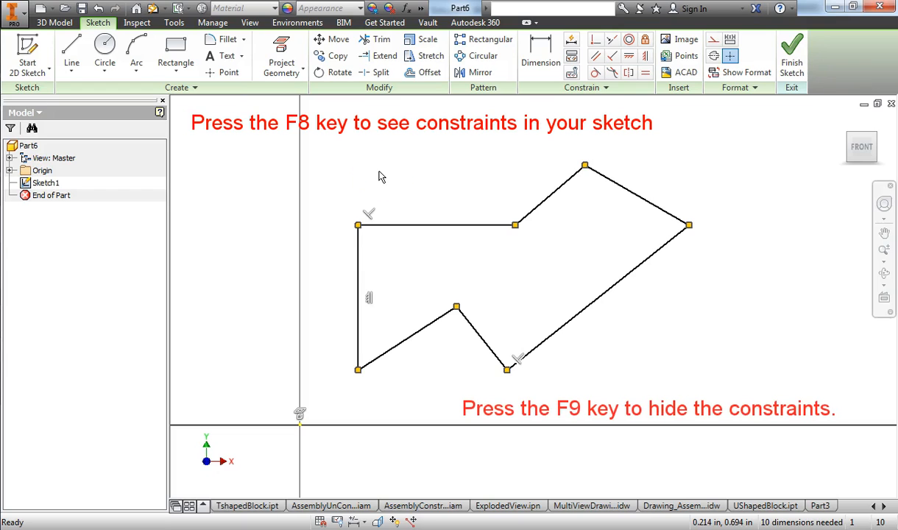
key("F9")
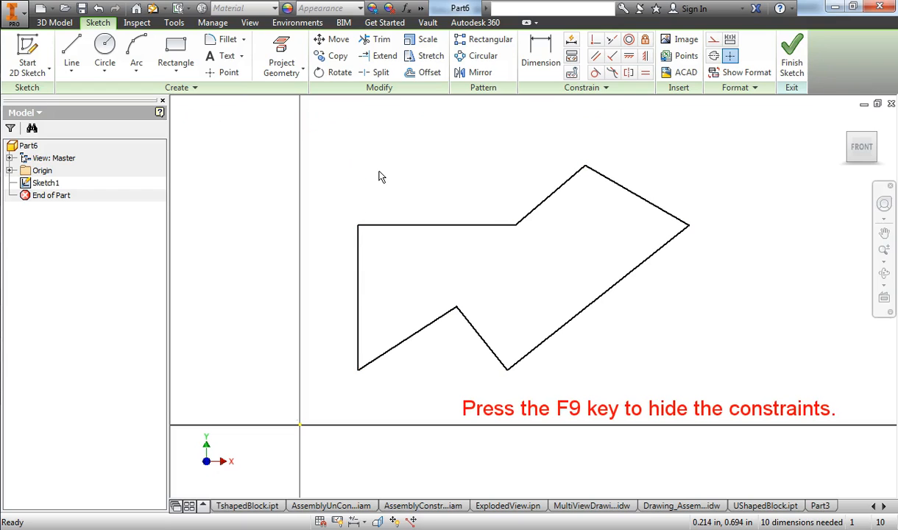
key("F8")
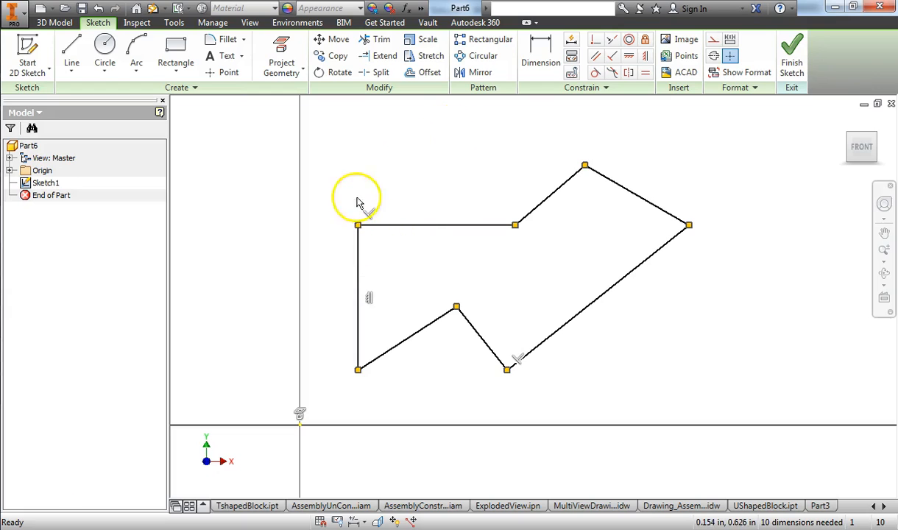
Move the profile's upper-left corner slightly outward, then raise the right end of the horizontal edge a little
mouse_move(358, 225)
left_mouse_down()
mouse_move(346, 232)
mouse_move(353, 220)
left_mouse_up()
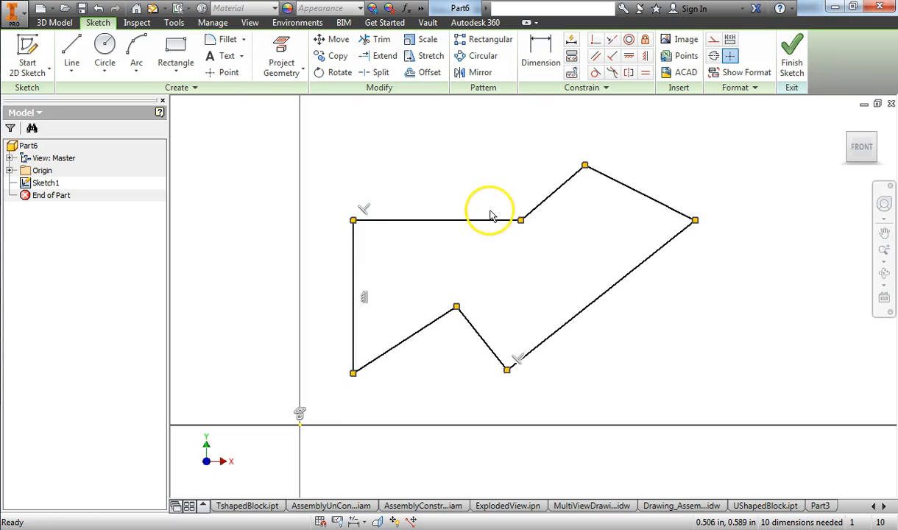
left_click_drag(524, 227, 518, 214)
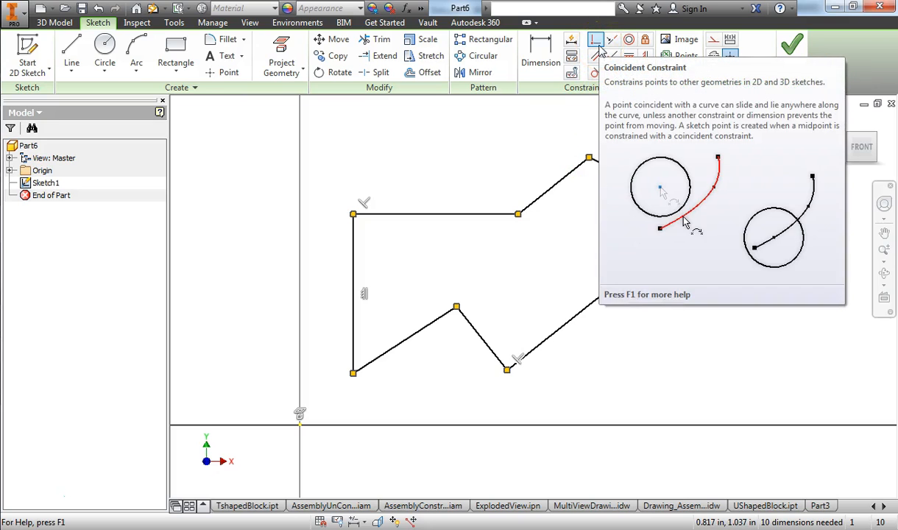
left_click(596, 41)
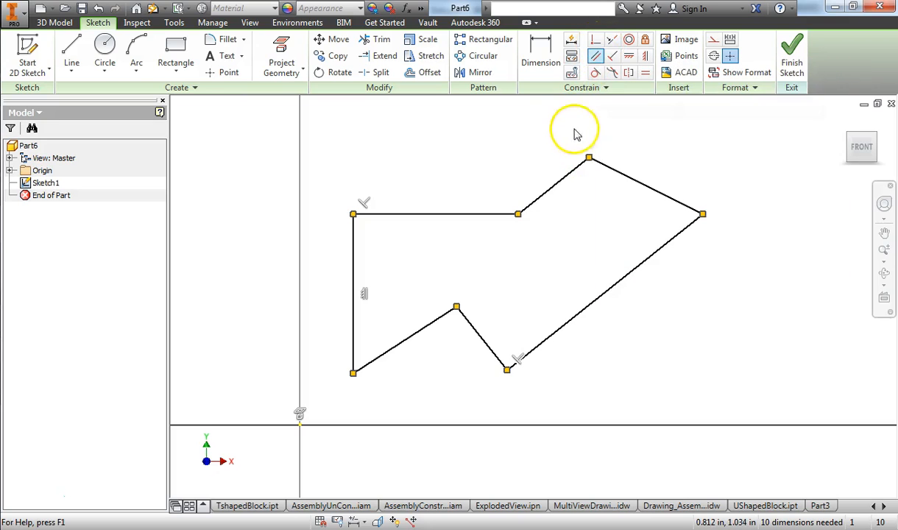
left_click(588, 165)
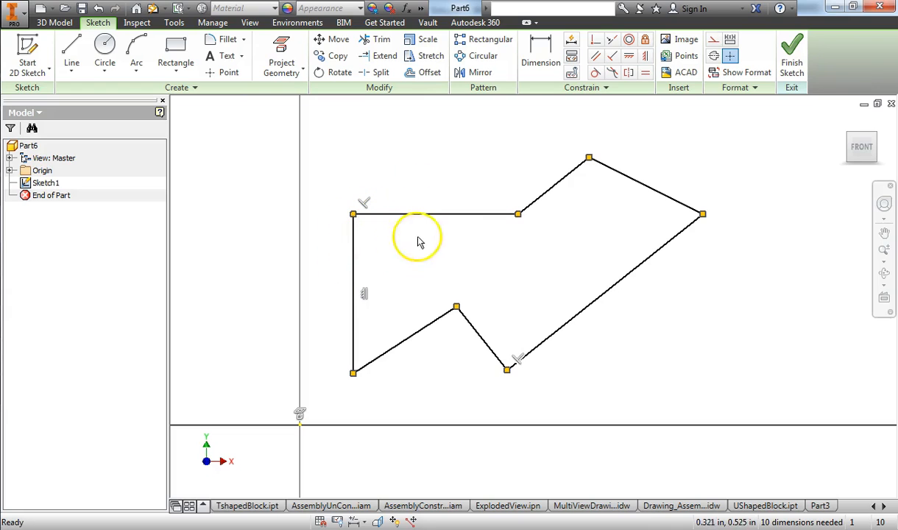
Delete the perpendicular constraint at the upper-left corner and move both ends of the upper edge so it tilts
right_click(368, 206)
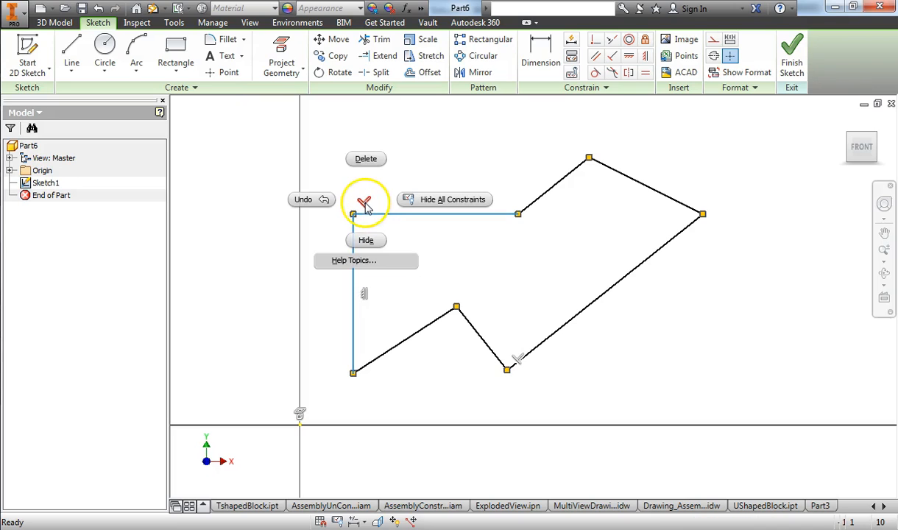
left_click(368, 160)
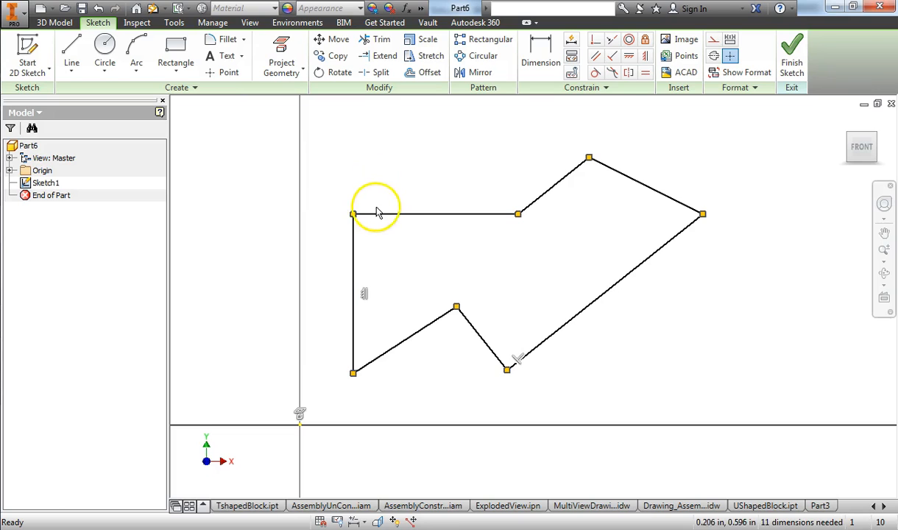
left_click_drag(355, 218, 373, 229)
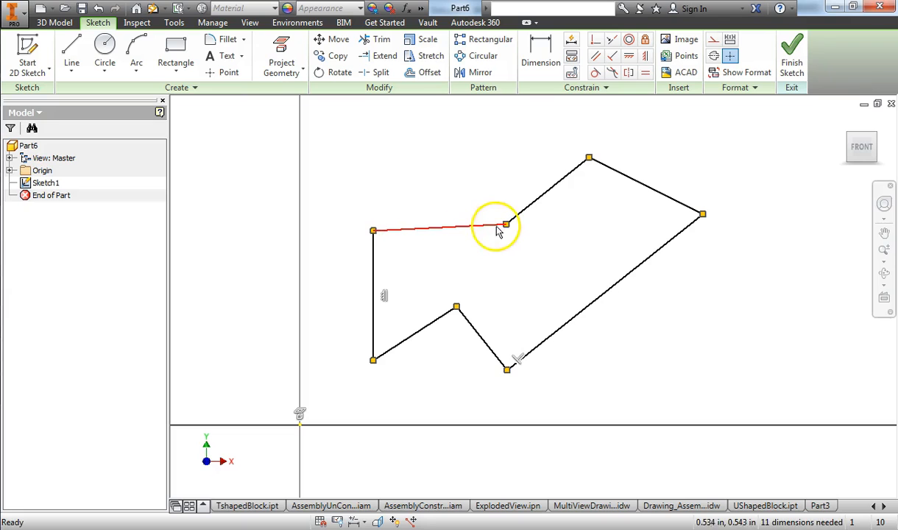
mouse_move(505, 224)
left_mouse_down()
mouse_move(494, 213)
mouse_move(515, 248)
mouse_move(500, 229)
left_mouse_up()
mouse_move(374, 239)
left_mouse_down()
mouse_move(379, 246)
mouse_move(336, 221)
mouse_move(343, 228)
left_mouse_up()
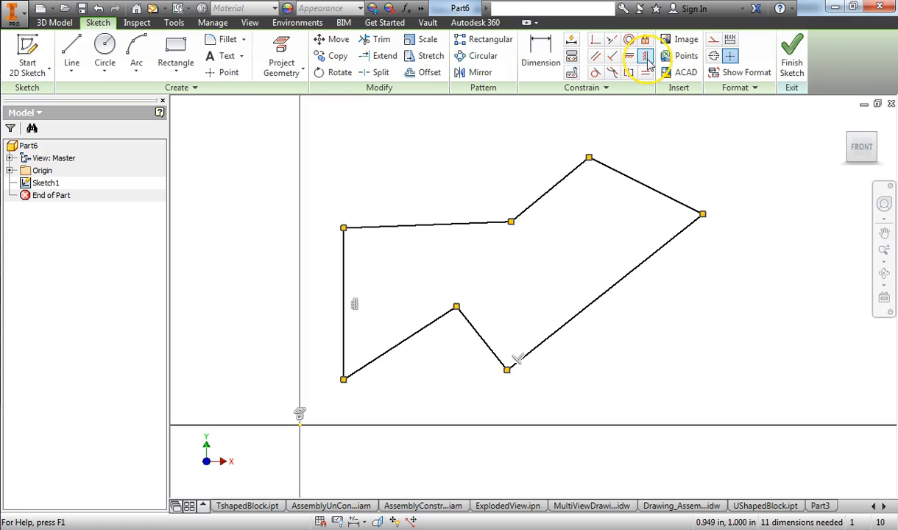
Delete the vertical constraint on the left line and move its upper endpoint up and outward so the line slants
right_click(356, 308)
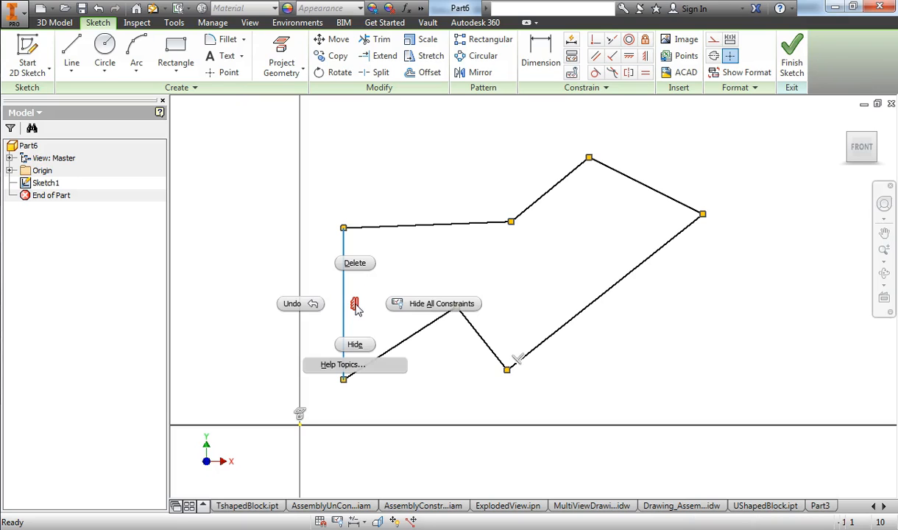
left_click(364, 266)
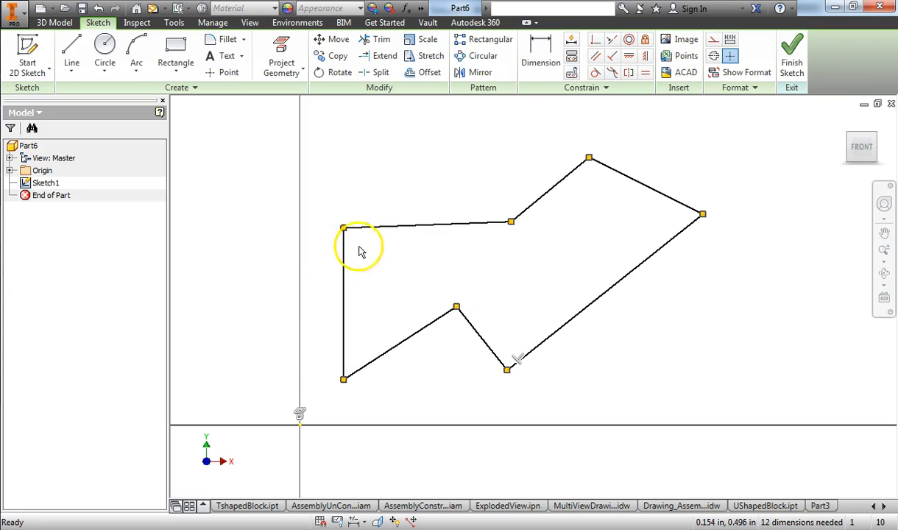
mouse_move(343, 229)
left_mouse_down()
mouse_move(358, 256)
mouse_move(317, 253)
mouse_move(326, 202)
left_mouse_up()
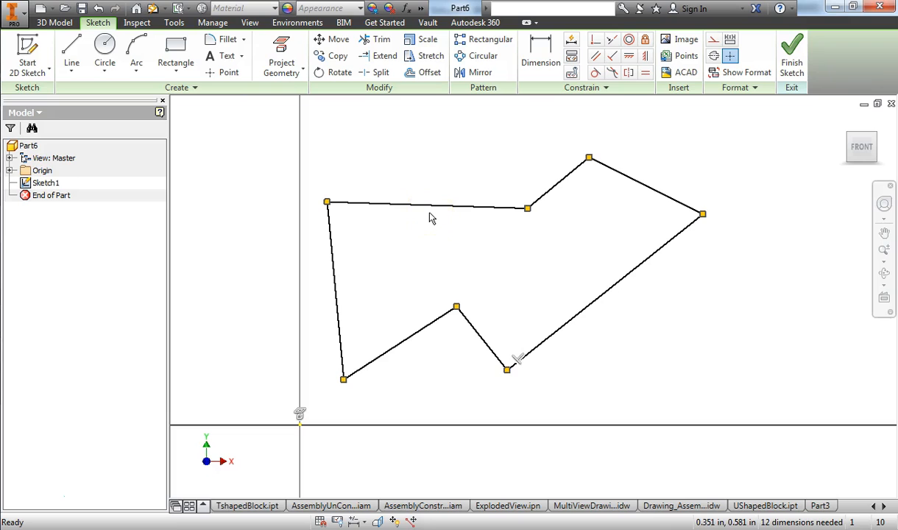
left_click_drag(328, 205, 389, 174)
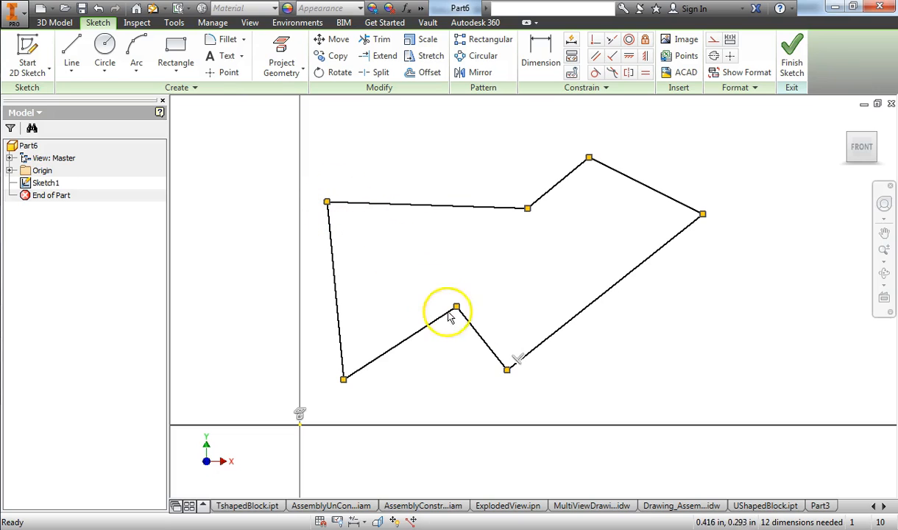
Delete the perpendicular constraint at the lower end of the long diagonal and move that corner up and to the right
mouse_move(517, 366)
left_mouse_down()
mouse_move(518, 381)
mouse_move(503, 388)
mouse_move(514, 375)
left_mouse_up()
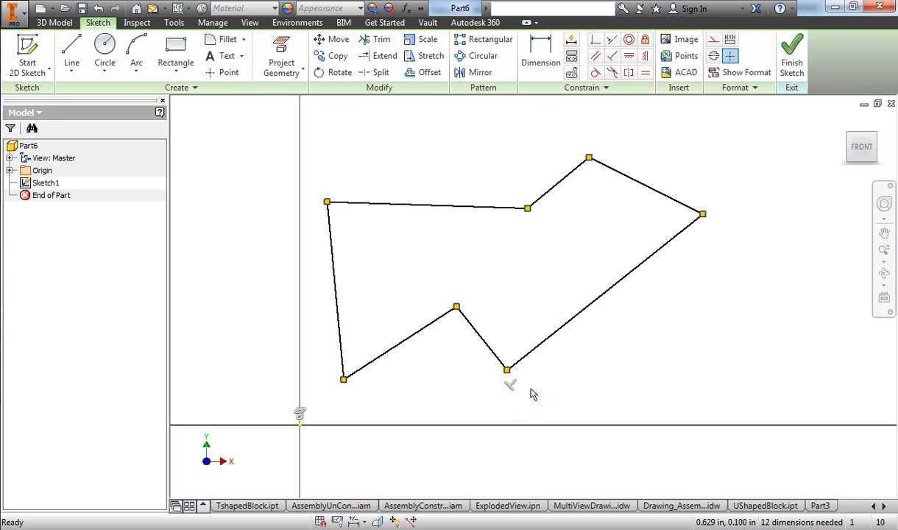
key("F8")
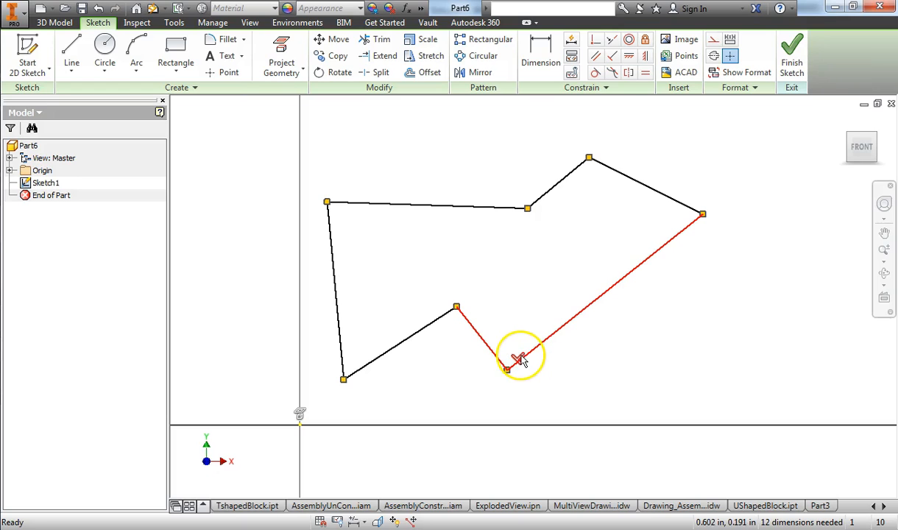
left_click_drag(527, 356, 514, 384)
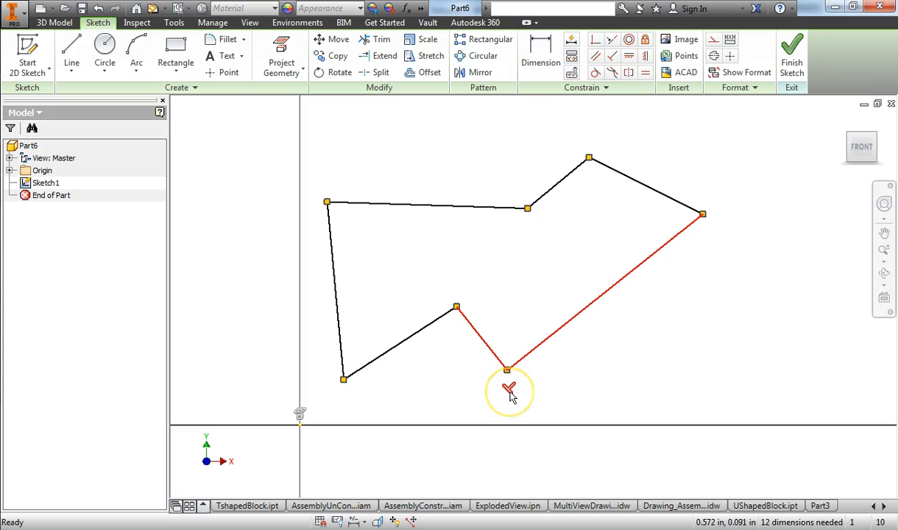
right_click(511, 396)
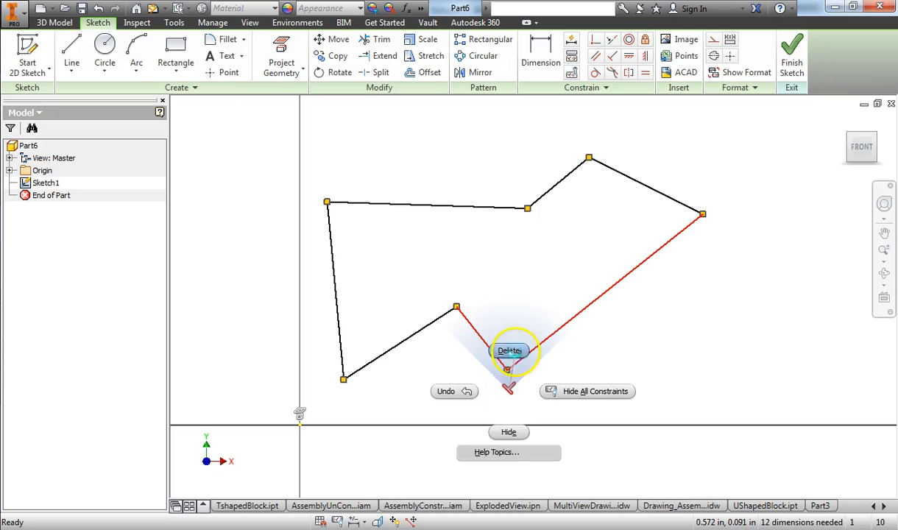
left_click(515, 352)
left_click_drag(514, 375, 542, 347)
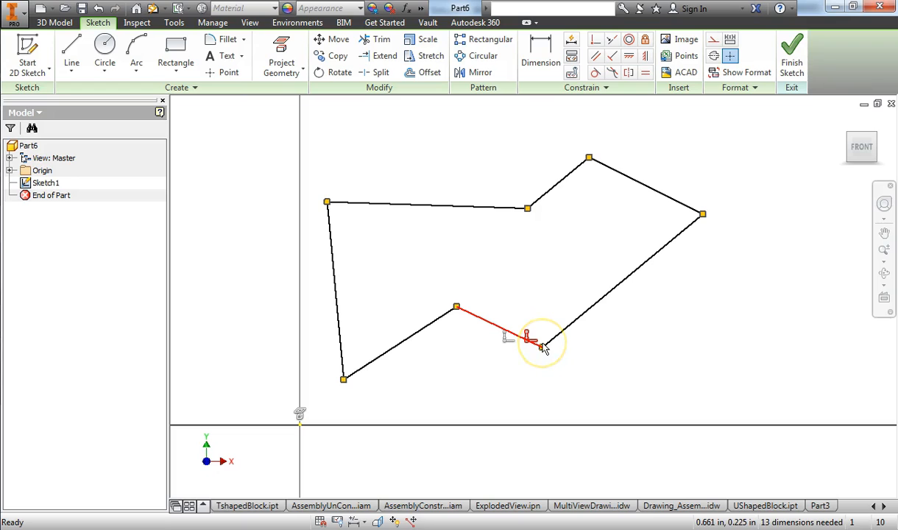
Delete the coincident constraint at the long diagonal's lower corner and pull the diagonal's endpoint away from the adjoining line
left_click(543, 348)
right_click(543, 345)
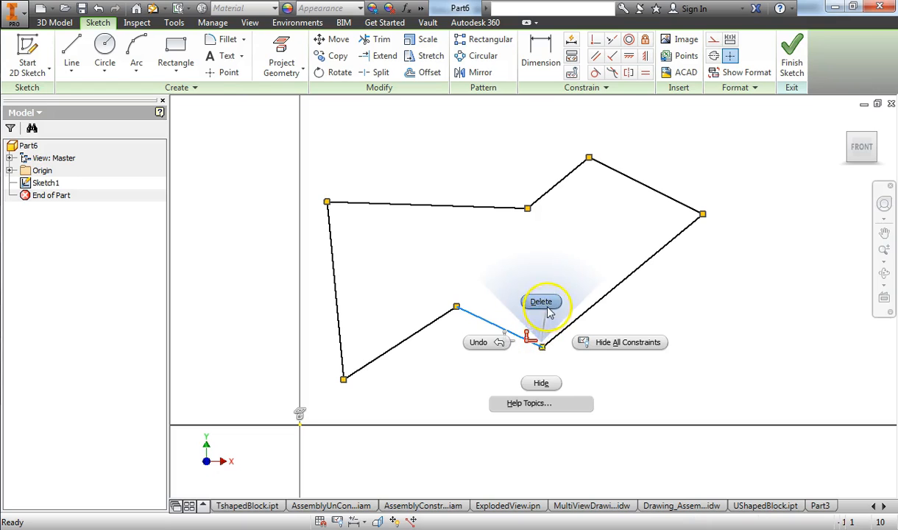
left_click(545, 303)
left_click_drag(543, 348, 562, 355)
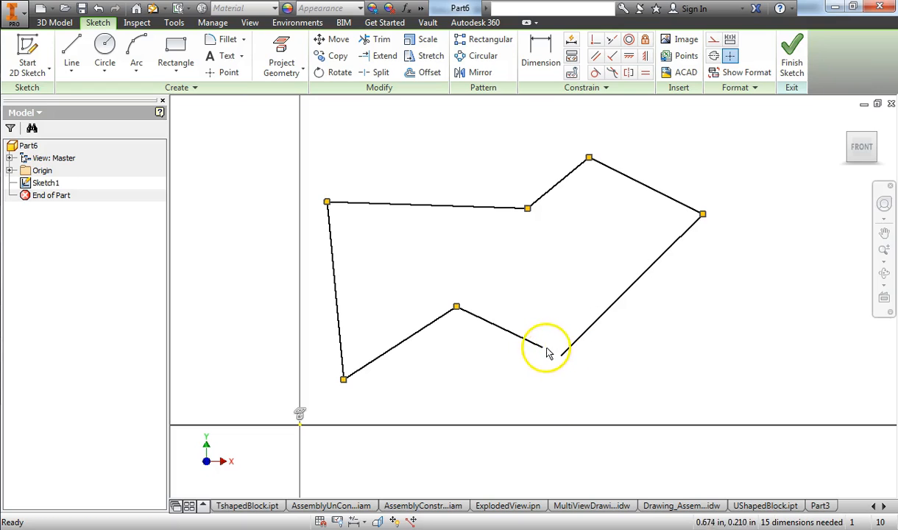